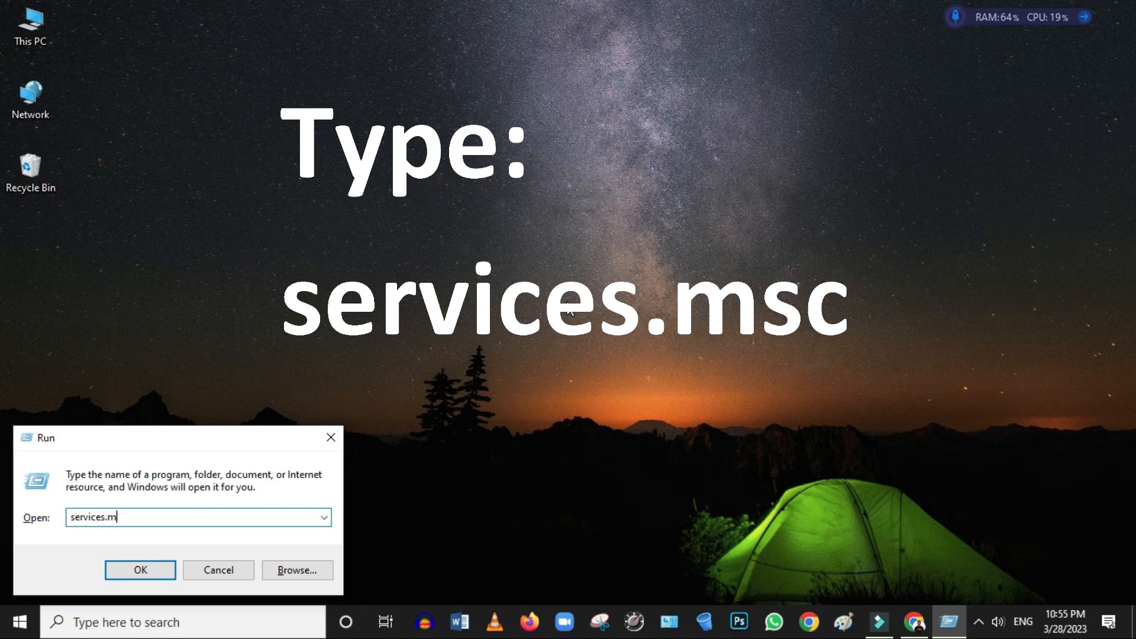
Run services.msc in a maximized window and open the properties of the Windows Update service.
click(161, 573)
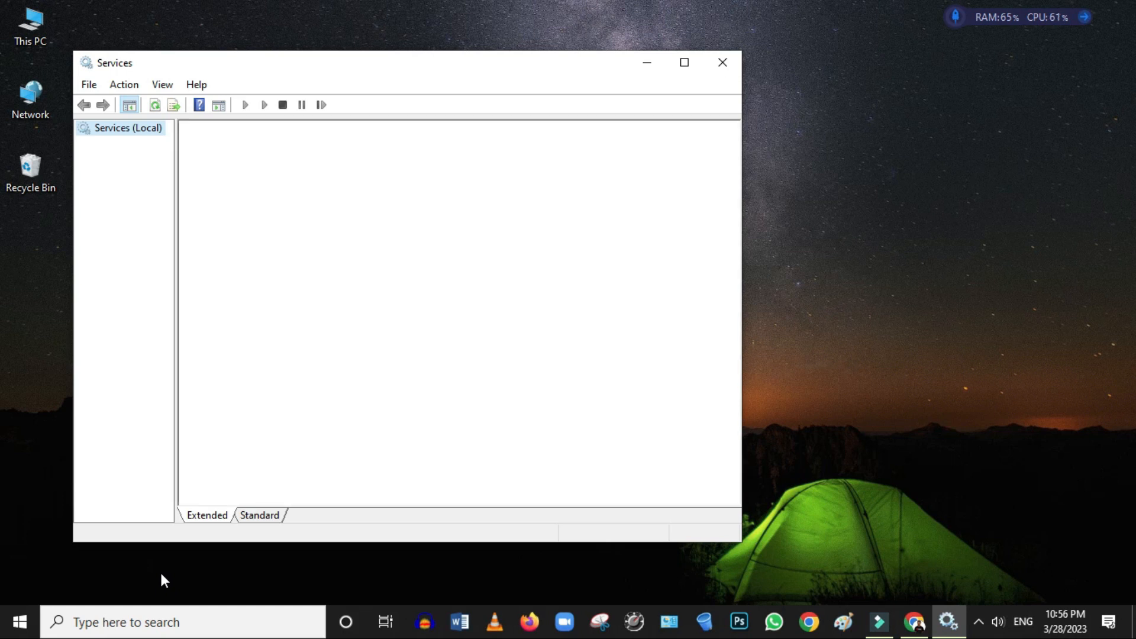
click(685, 63)
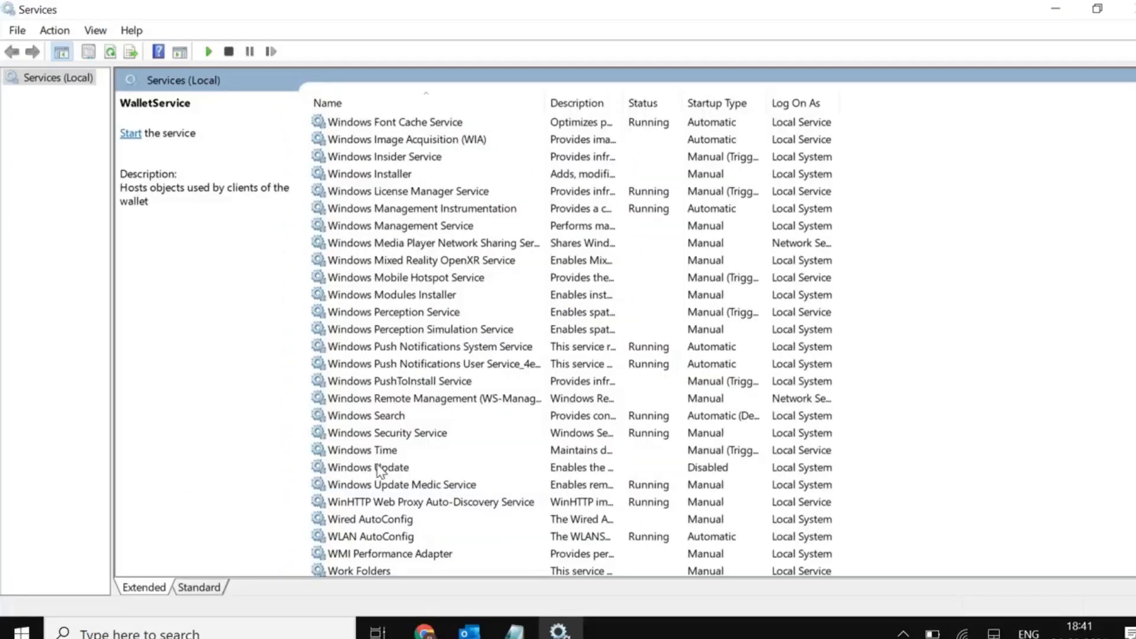
click(379, 468)
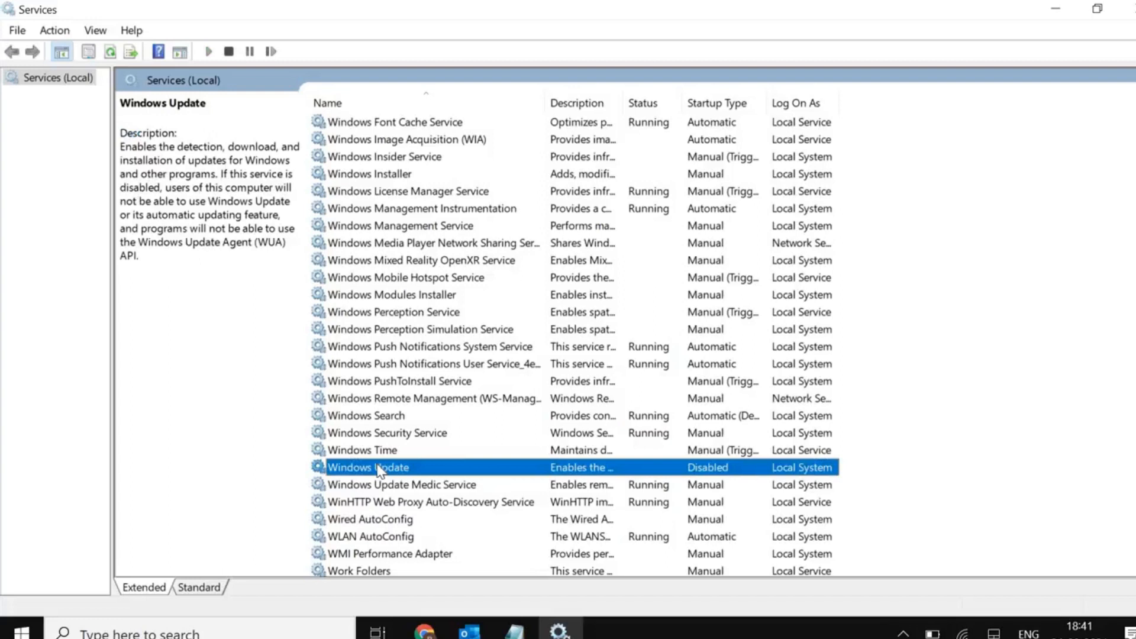
right_click(379, 469)
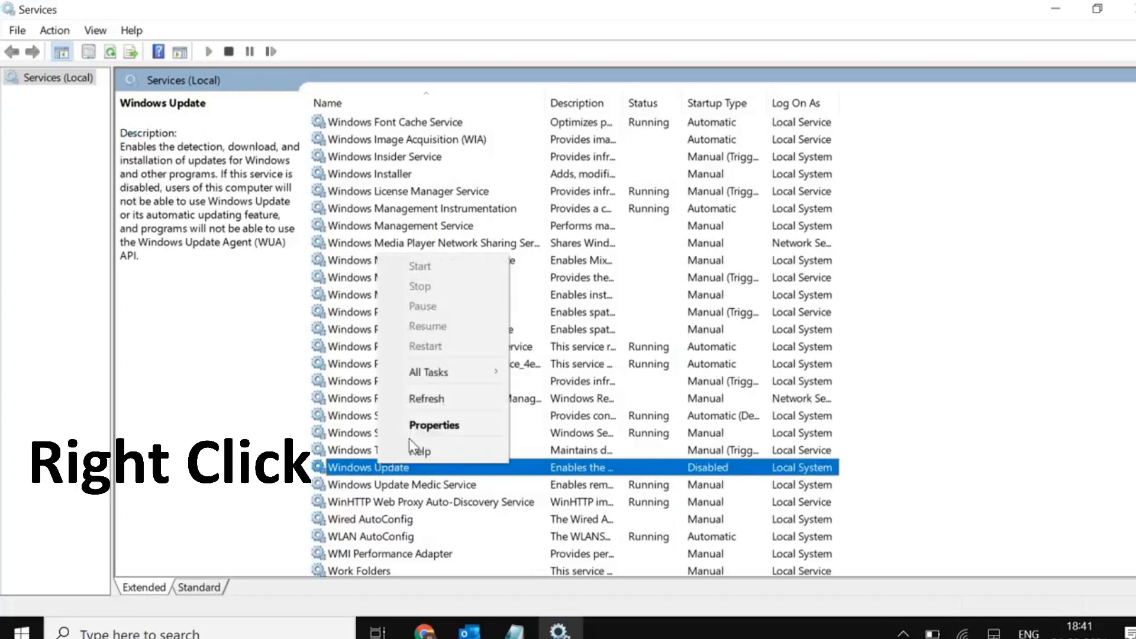
click(421, 427)
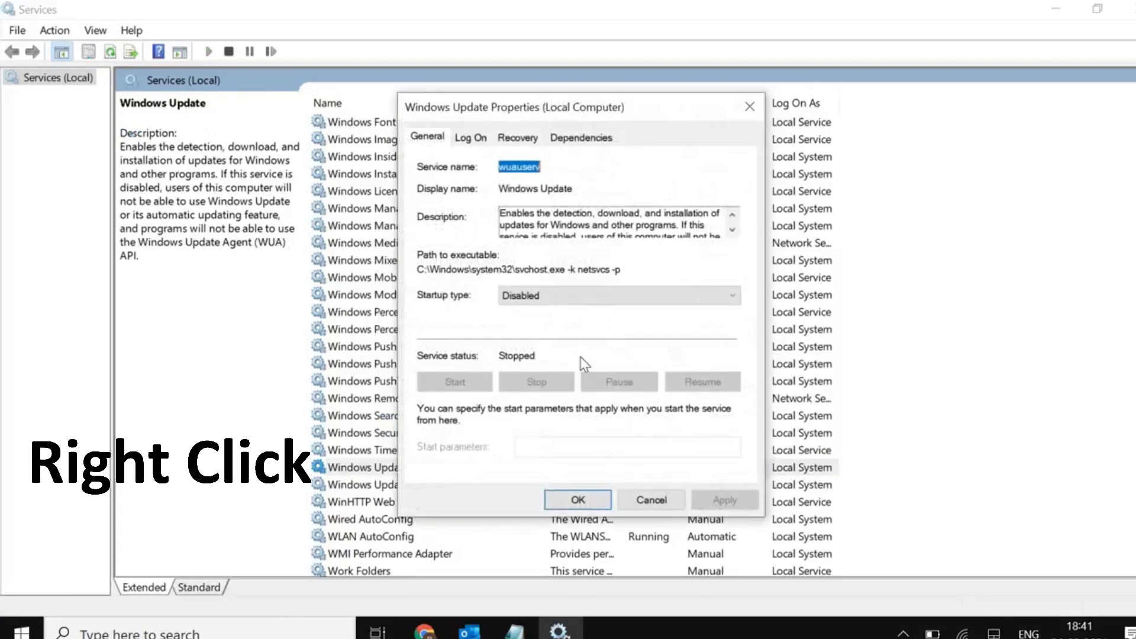
Set the Windows Update service's startup type to Disabled, apply it, and close the Services console.
click(616, 299)
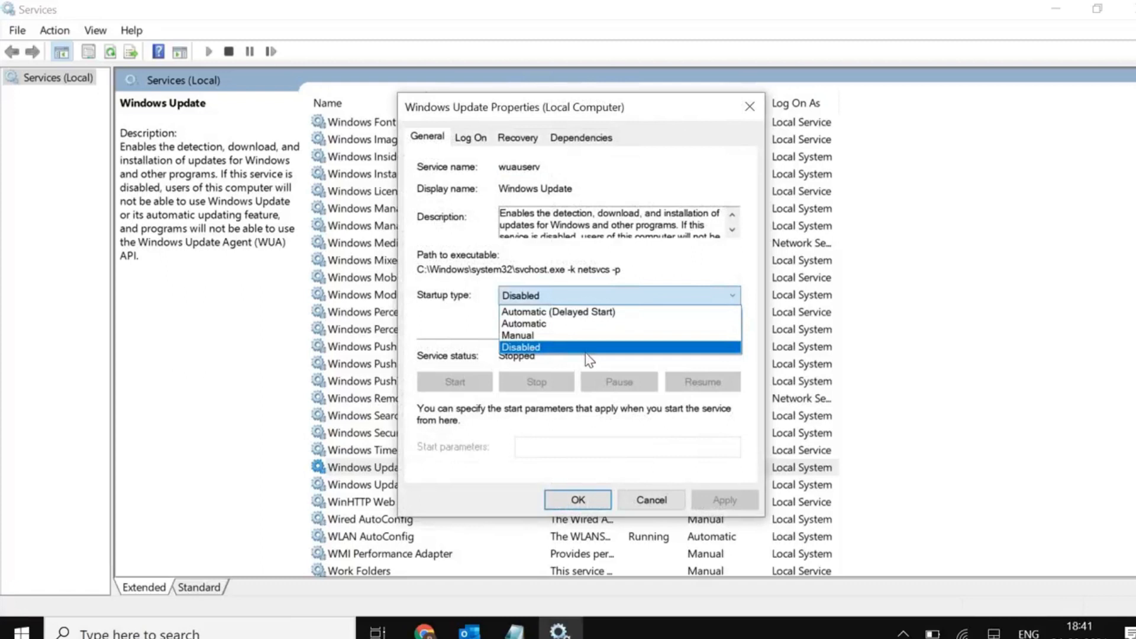
click(586, 352)
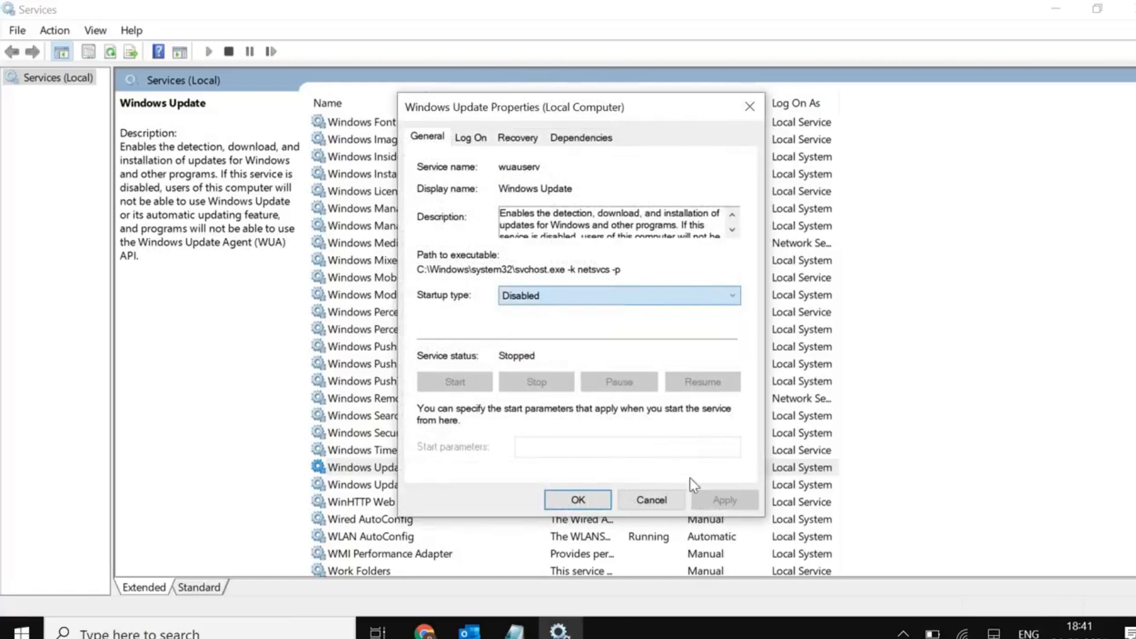
click(716, 500)
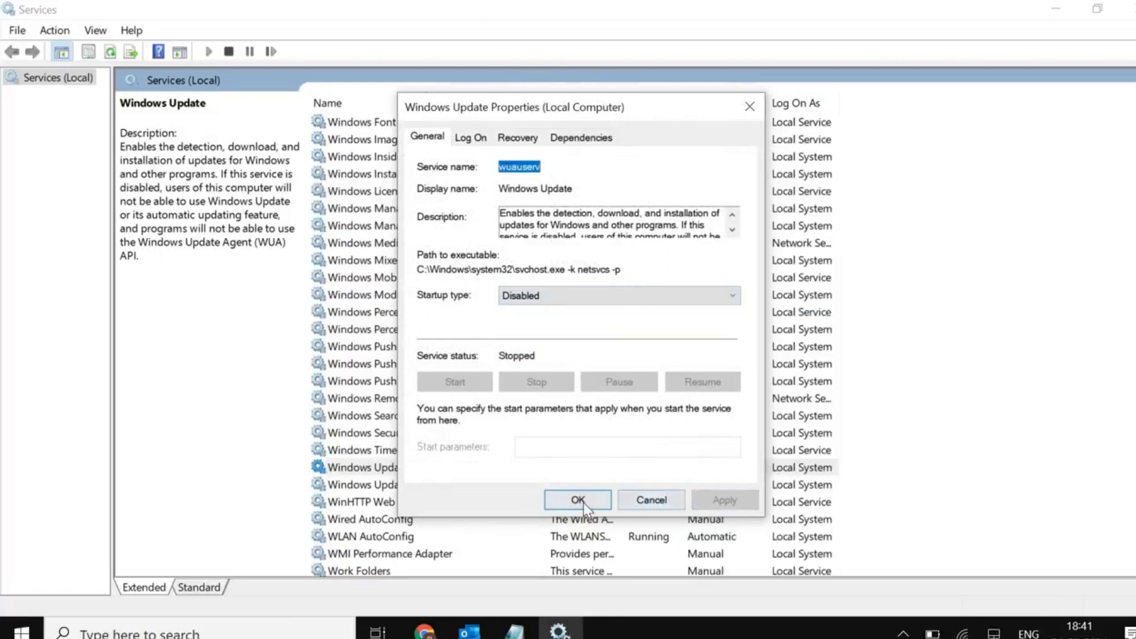
click(578, 501)
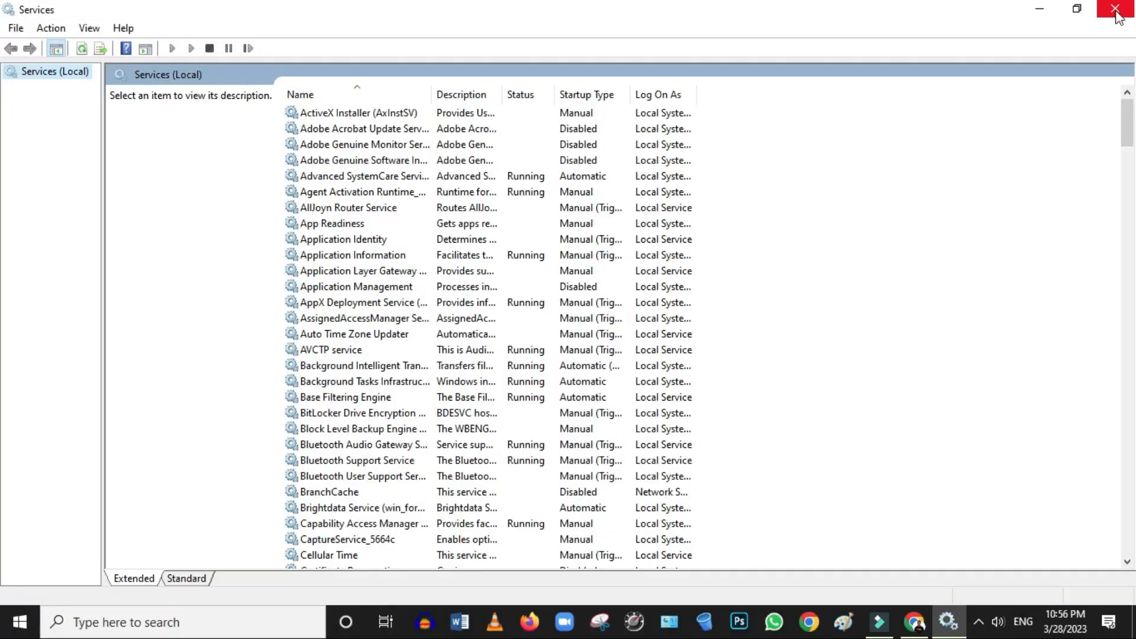
click(1116, 10)
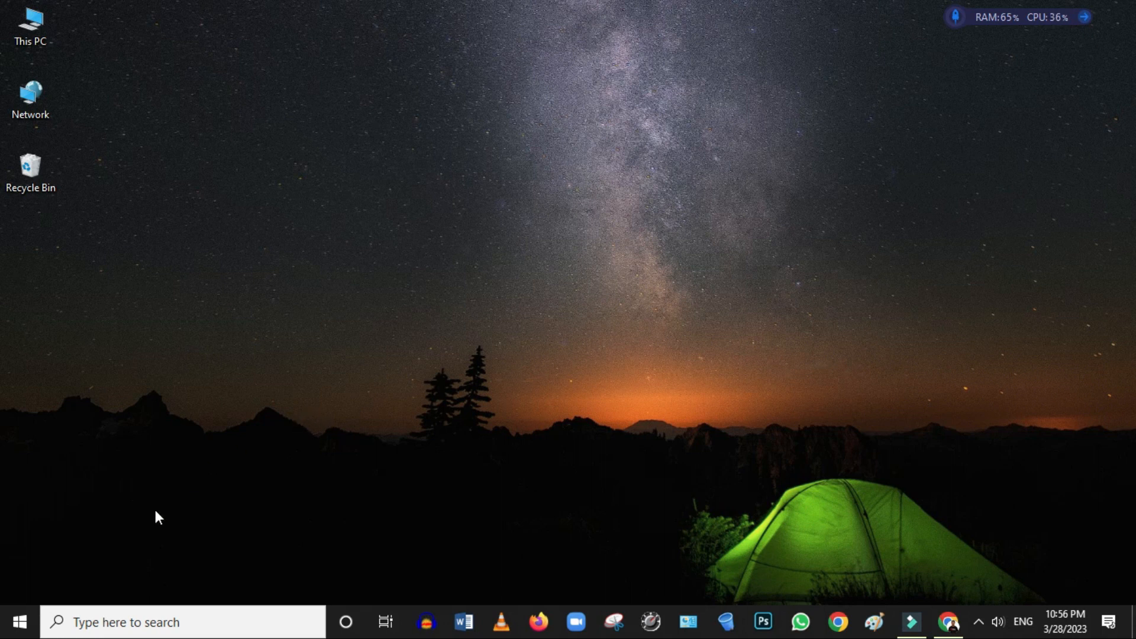
Run regedit, allow it to make changes to the device, and maximize the Registry Editor.
key(super+r)
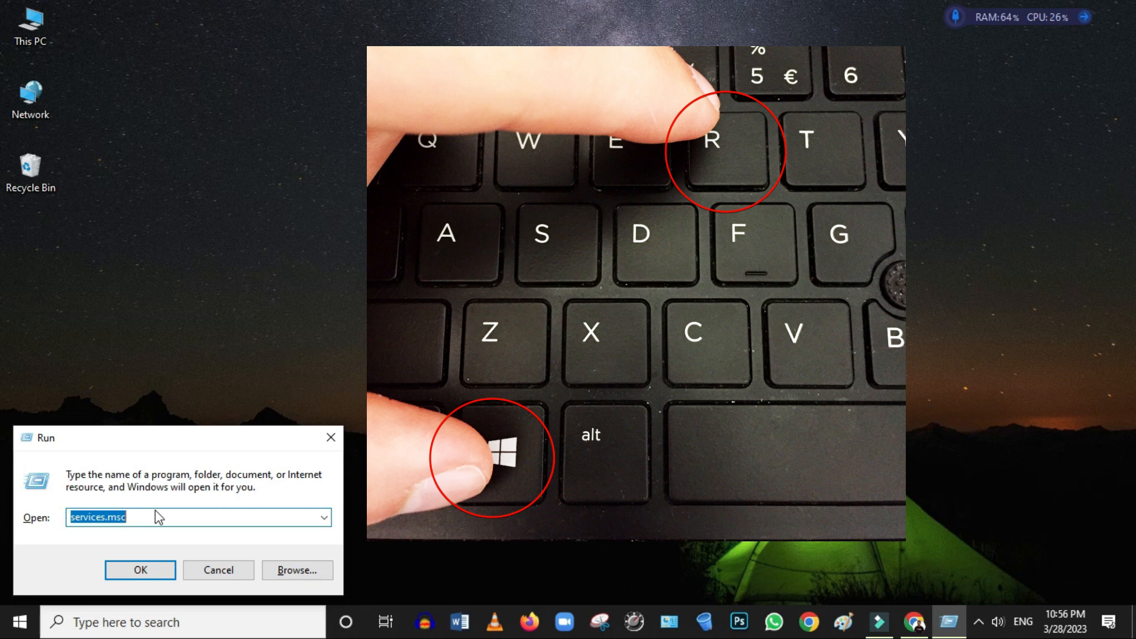
text(regedi)
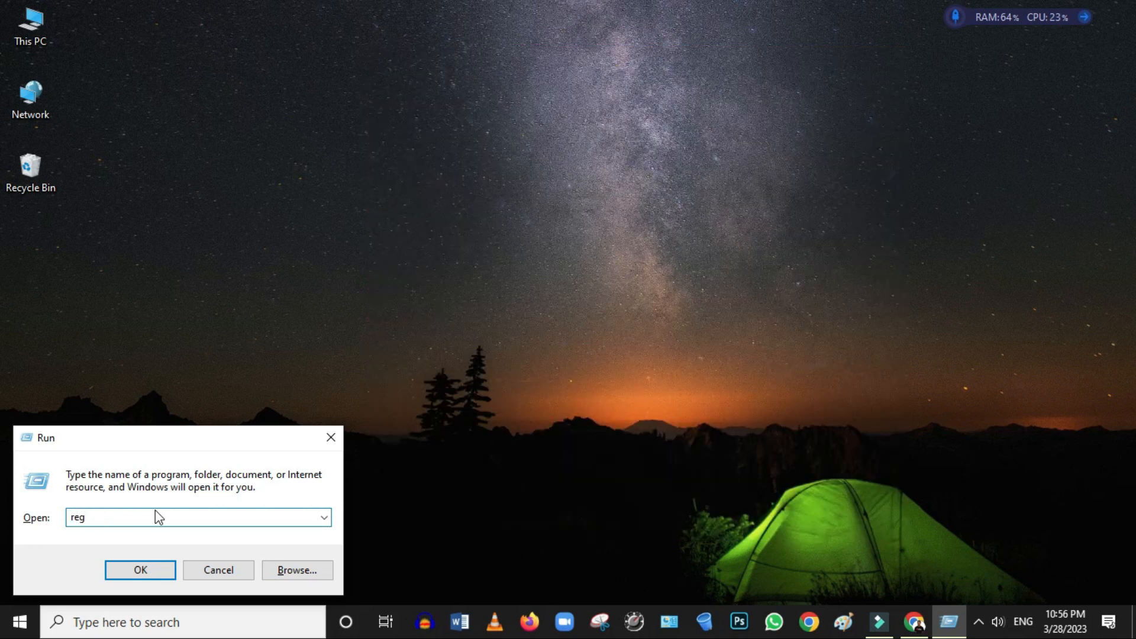
text(t)
click(142, 570)
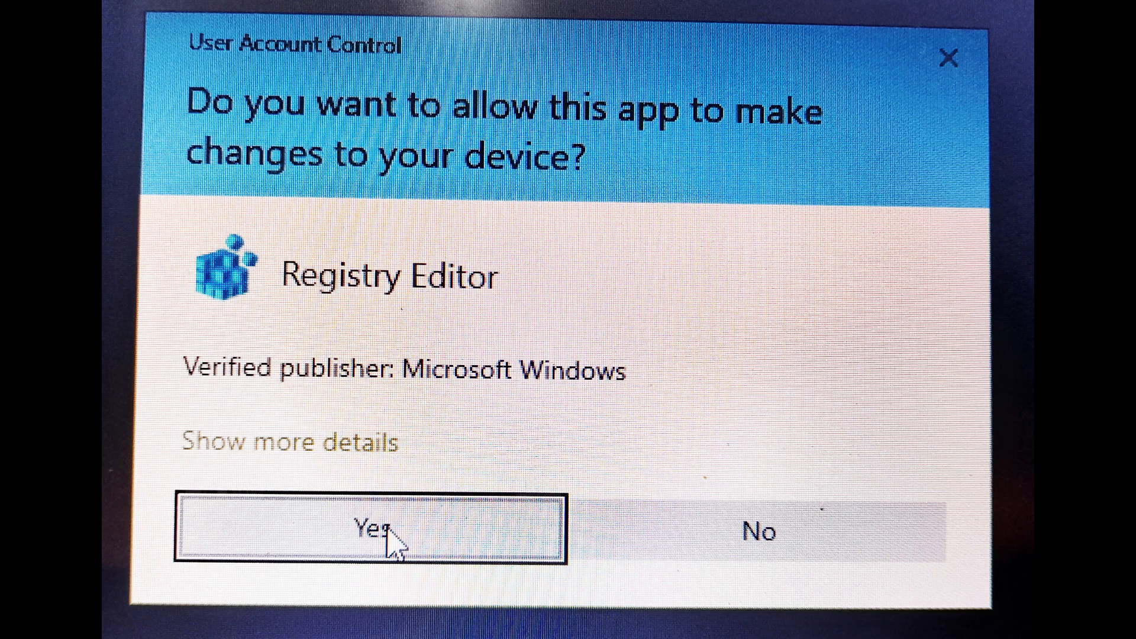
click(386, 528)
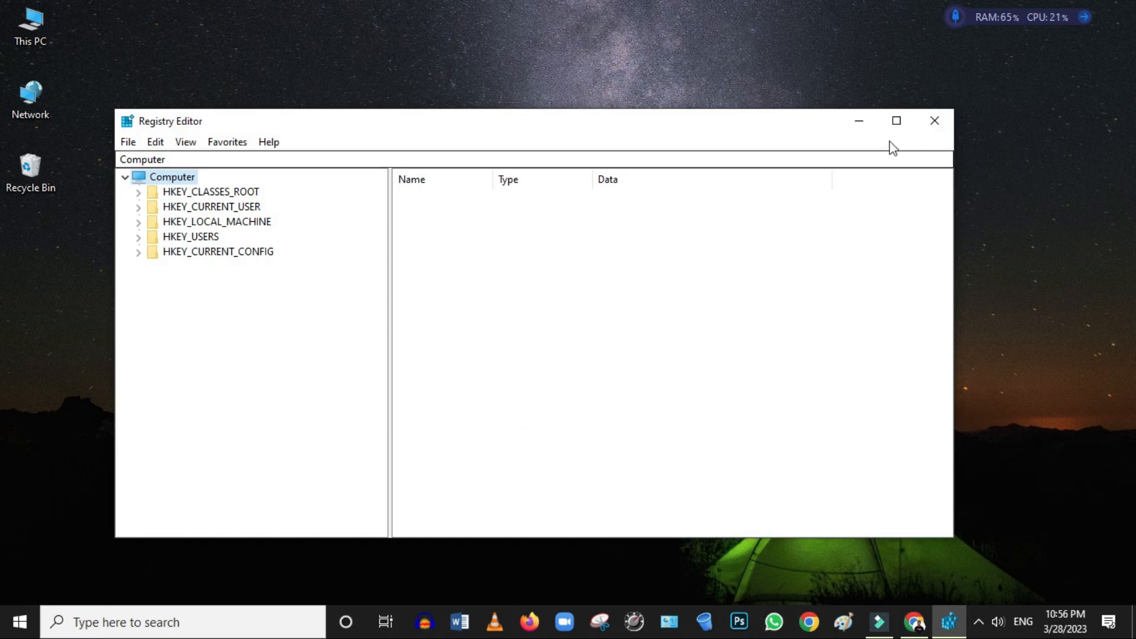
click(897, 122)
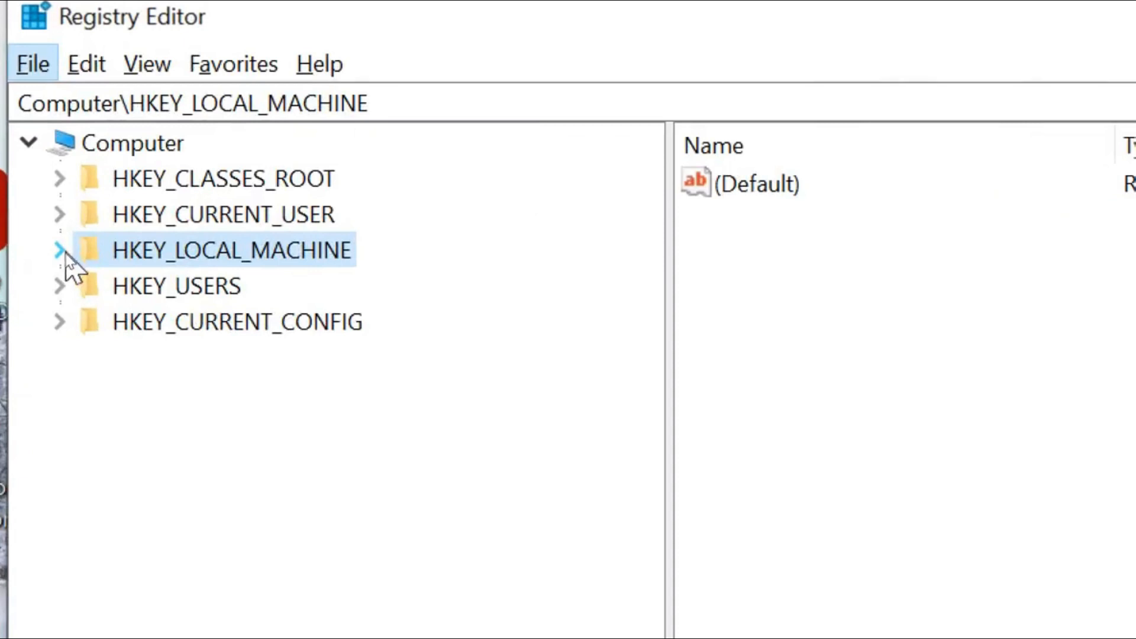
Expand the registry tree through HKEY_LOCAL_MACHINE\SOFTWARE\Policies\Microsoft\Windows.
click(61, 251)
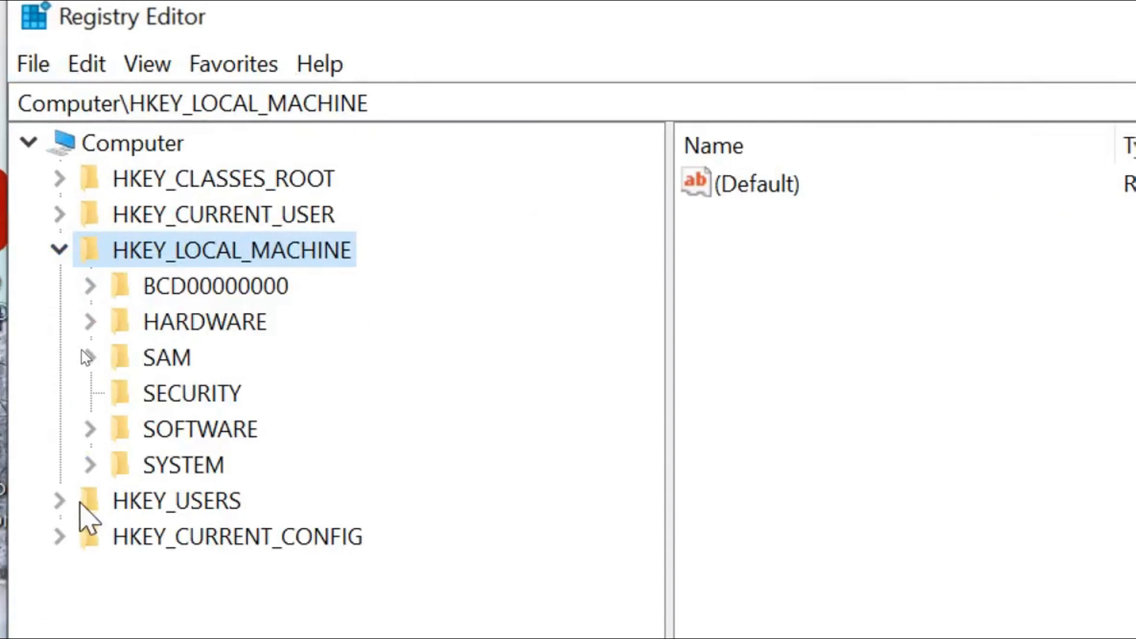
click(90, 429)
scroll(140, 418, down, 5)
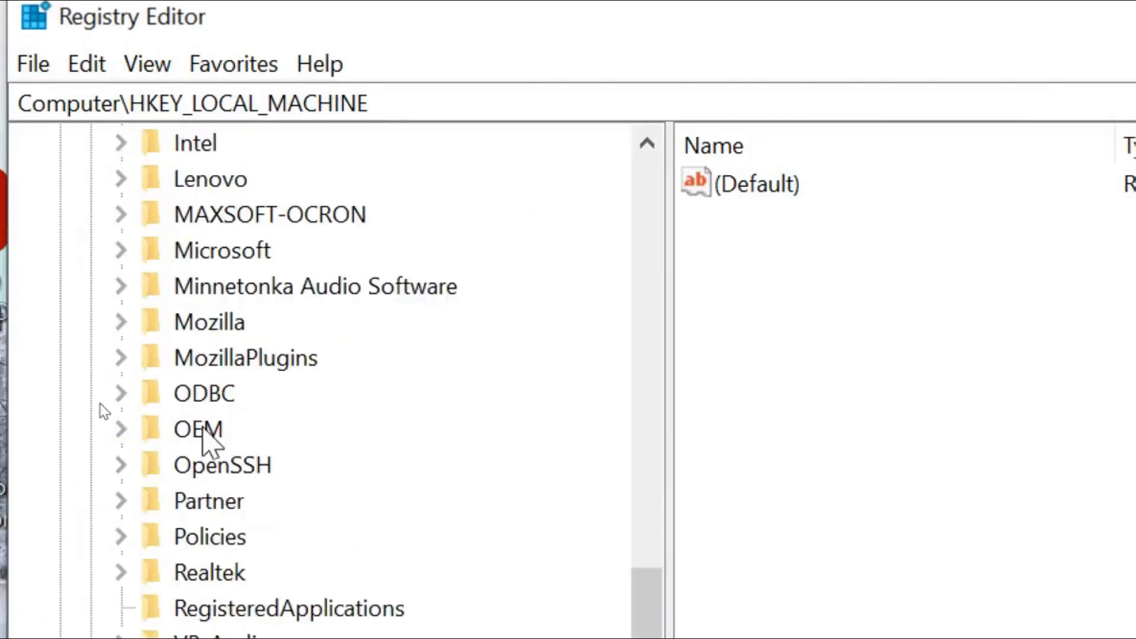
click(120, 537)
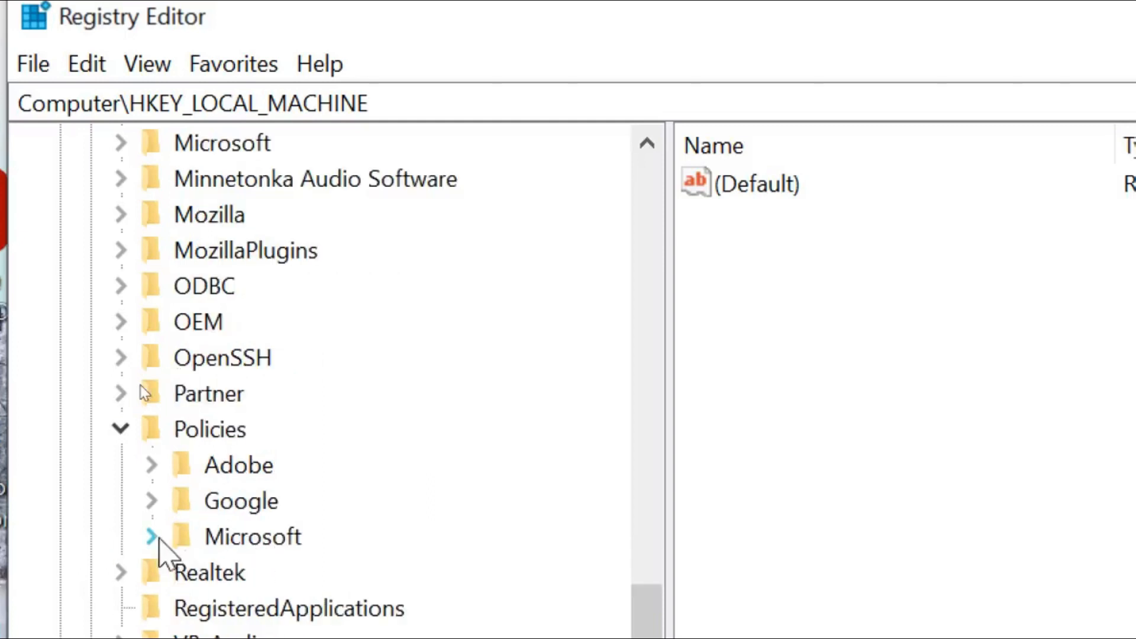
click(153, 539)
scroll(244, 509, down, 4)
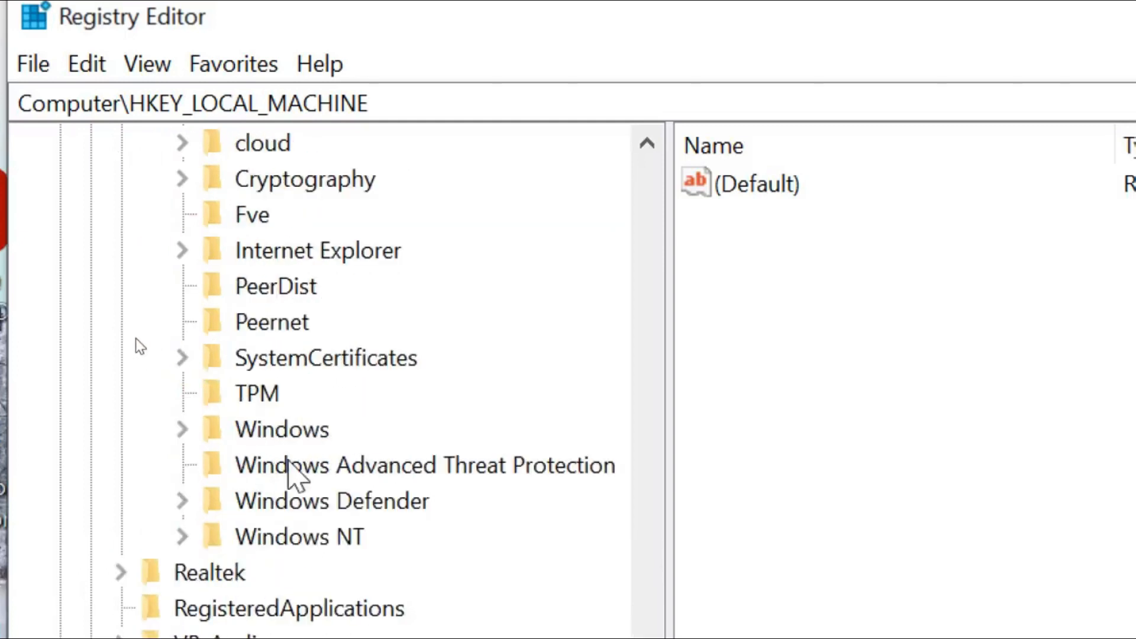
click(182, 430)
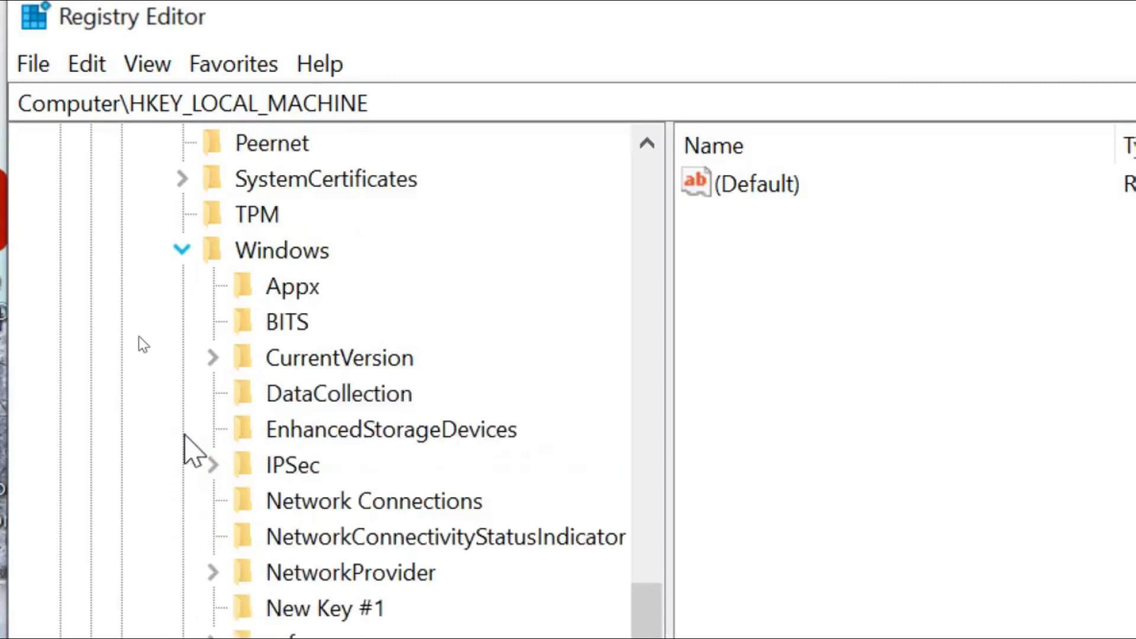
Create a new key named WindowsUpdate under the Policies\Microsoft\Windows key.
right_click(305, 252)
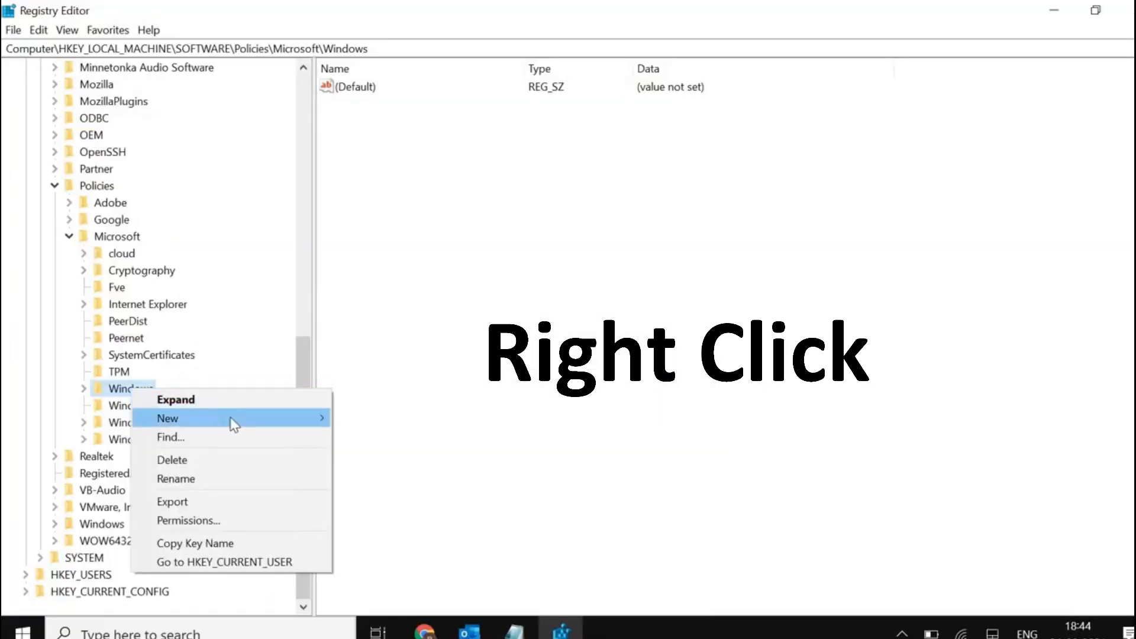
mouse_move(302, 420)
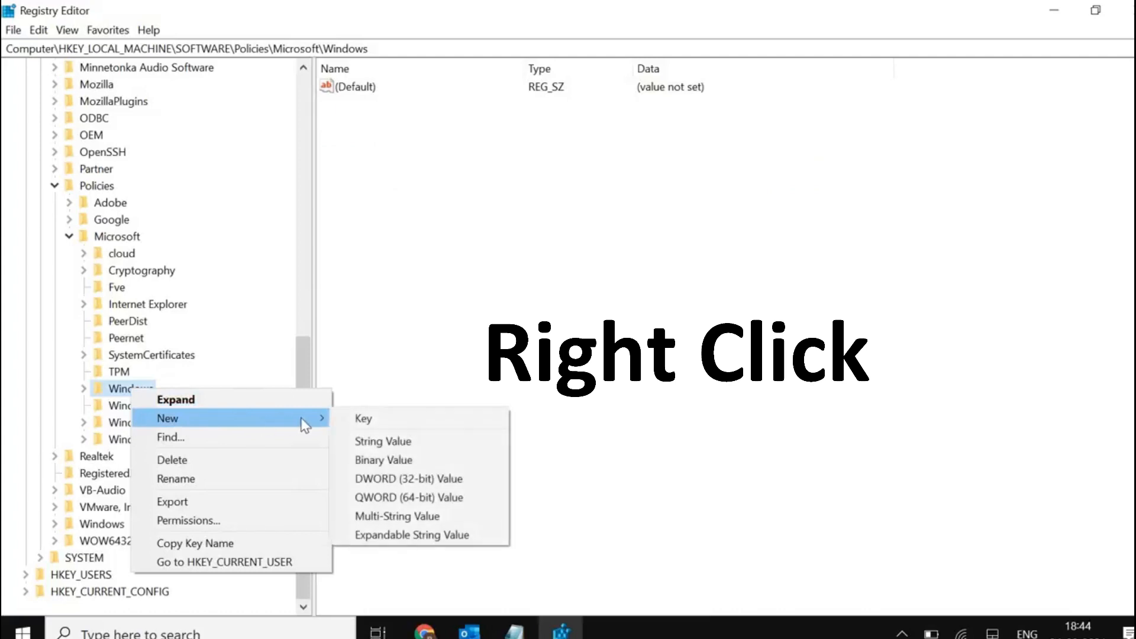
click(363, 419)
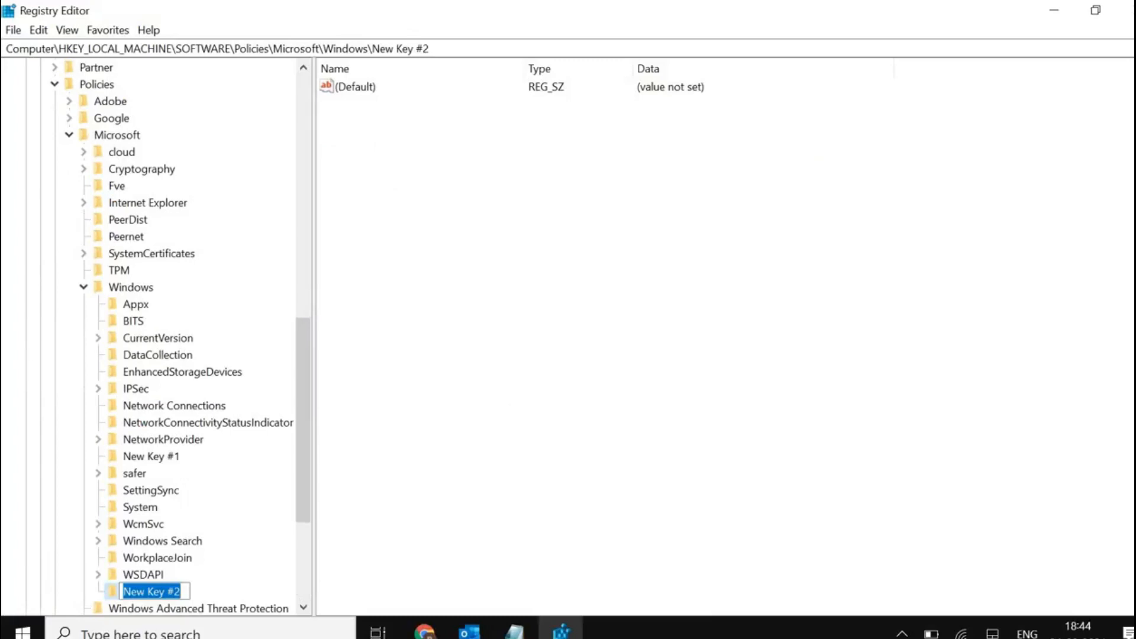
text(Windows)
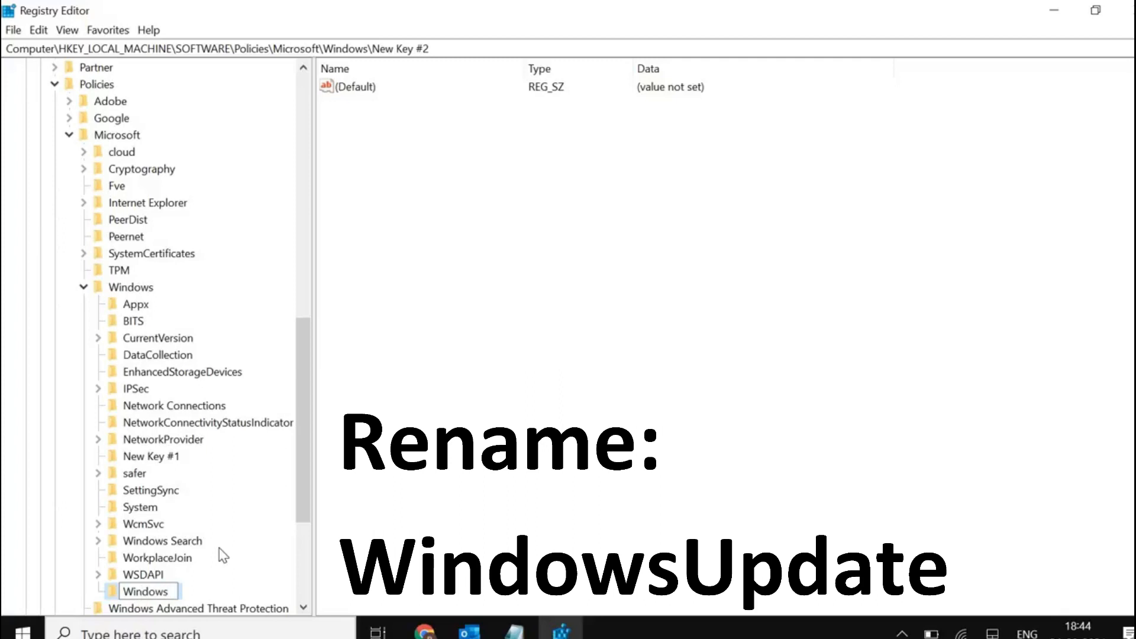
text(Update)
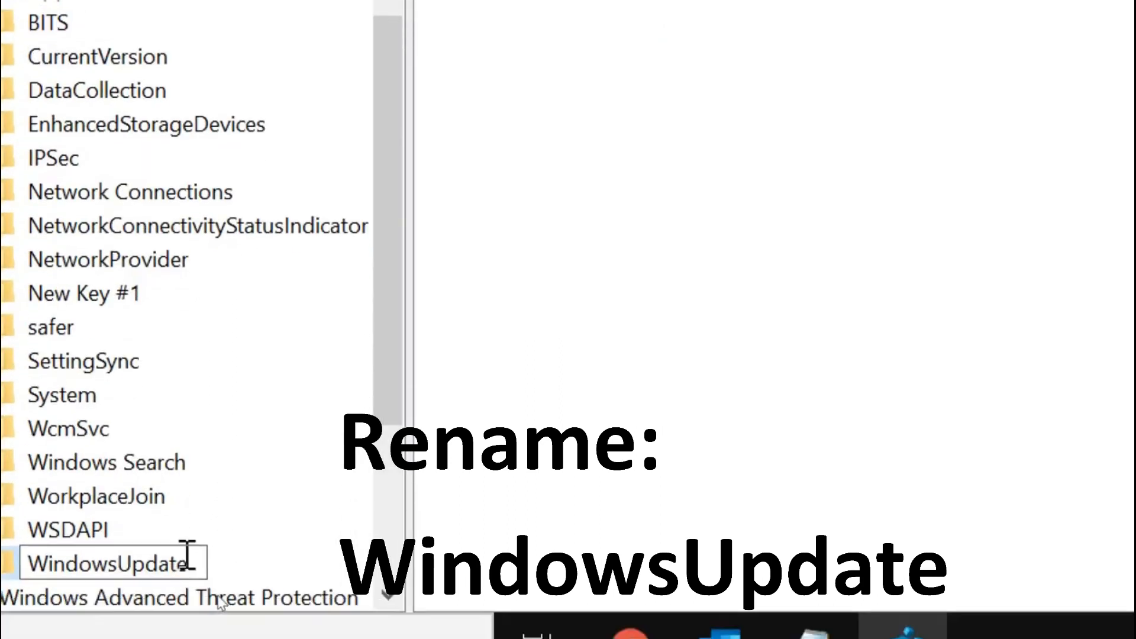
key(Return)
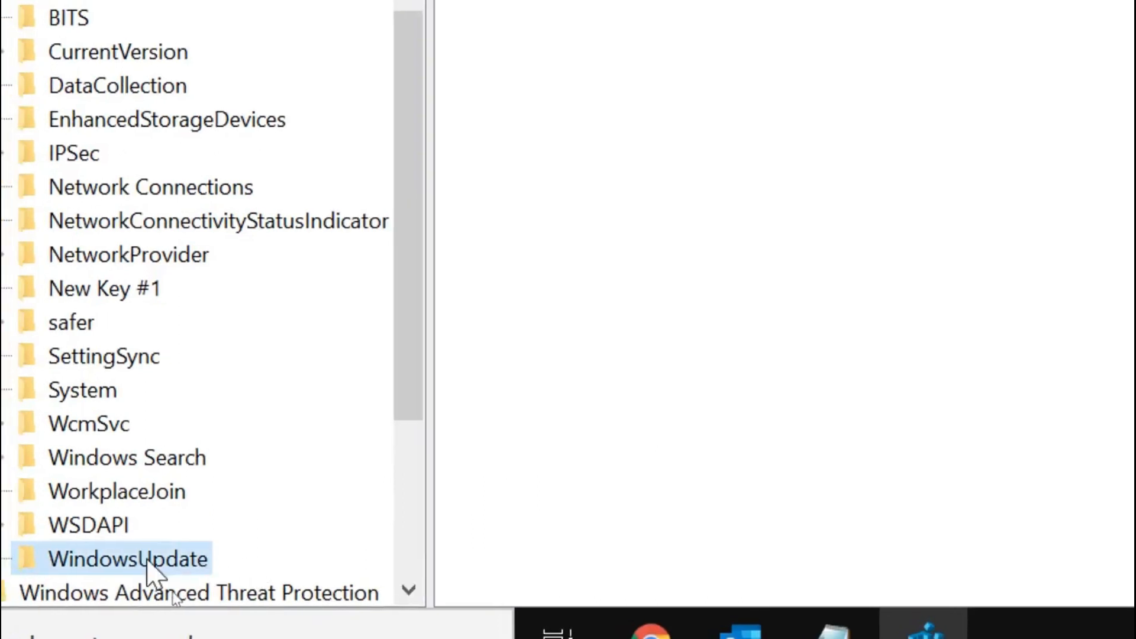
Create a subkey named AU inside the WindowsUpdate key.
right_click(148, 566)
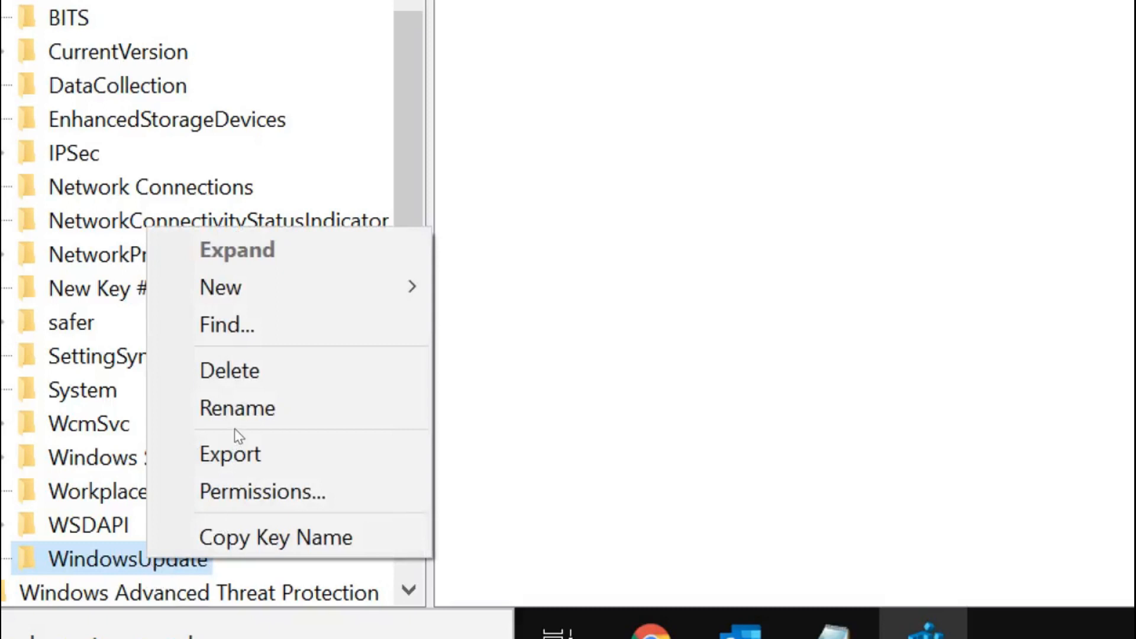
mouse_move(403, 293)
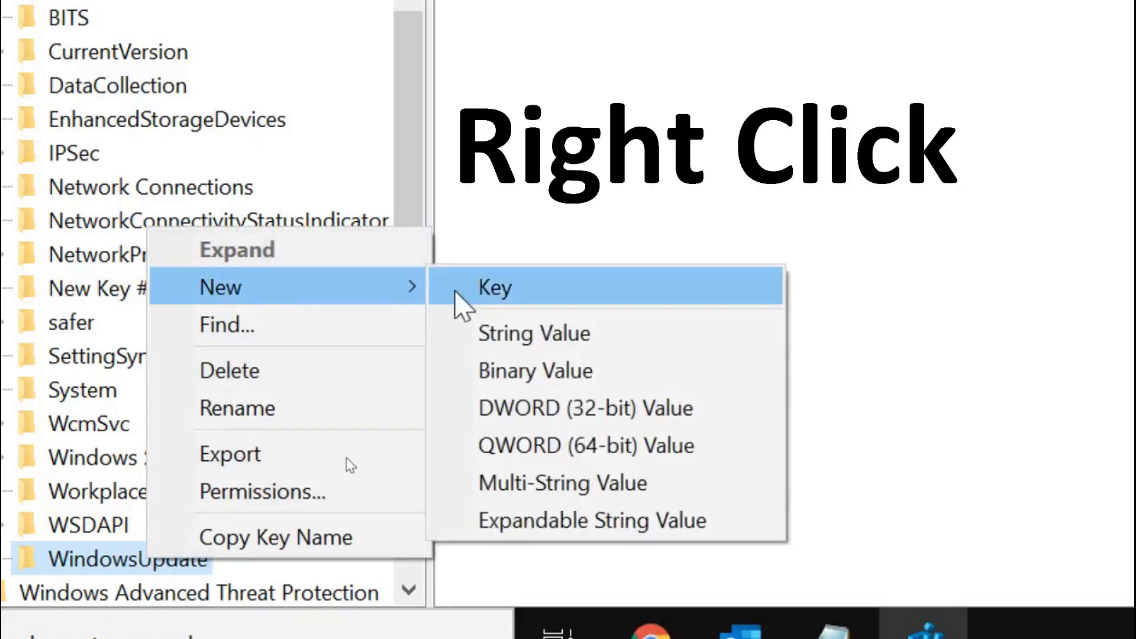
click(495, 293)
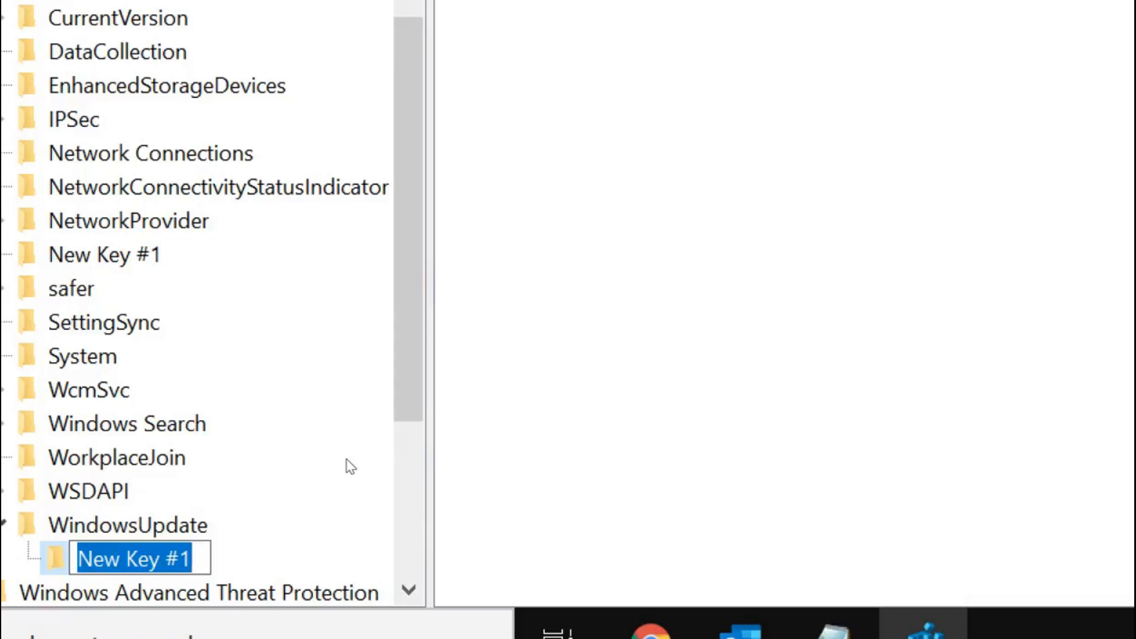
text(AU)
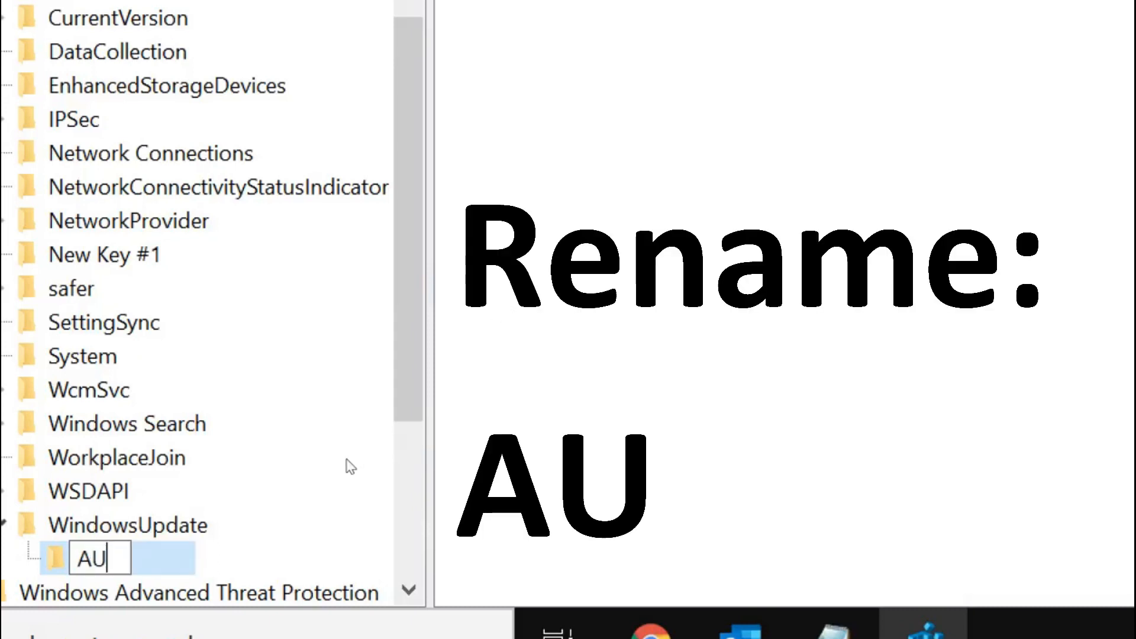
key(Return)
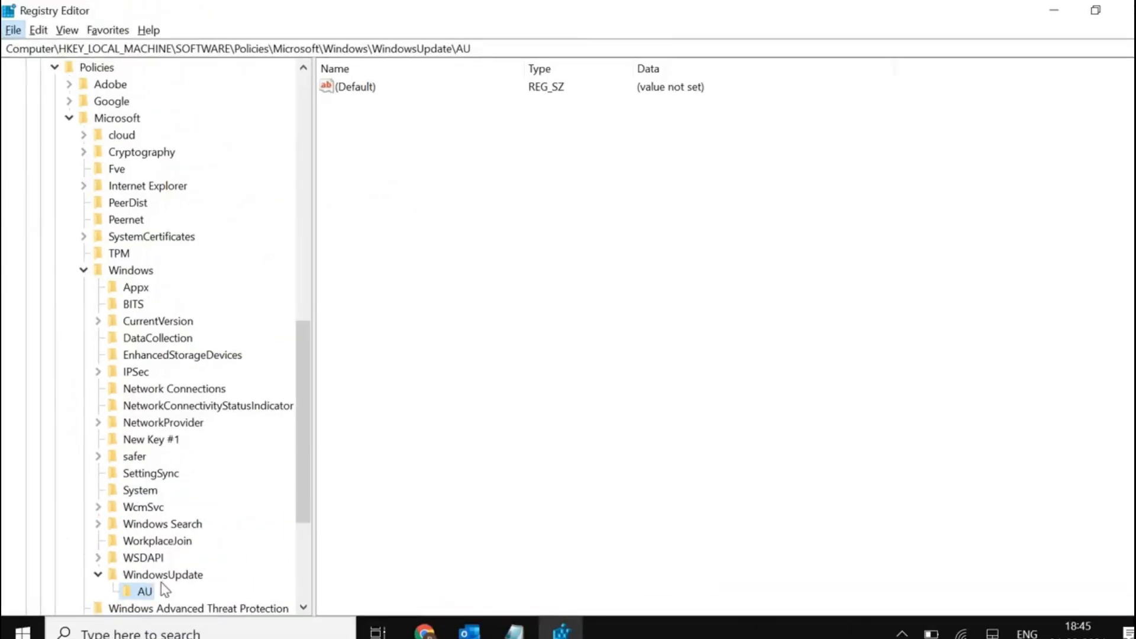
Add a DWORD (32-bit) value named NoAutoUpdate to the AU key.
click(142, 595)
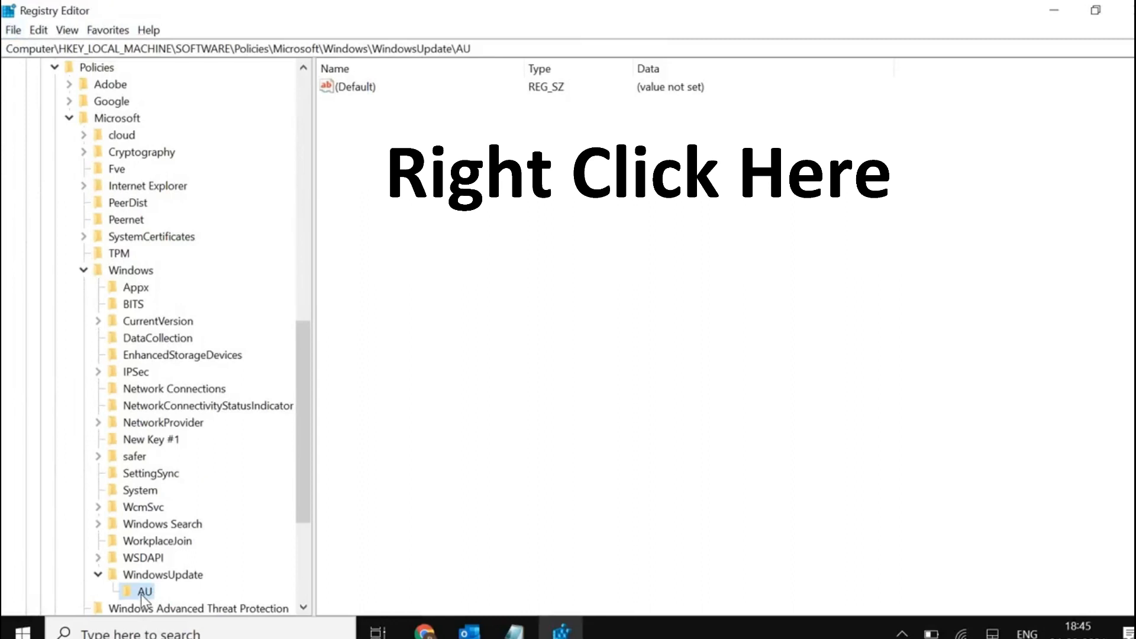
right_click(517, 220)
mouse_move(547, 223)
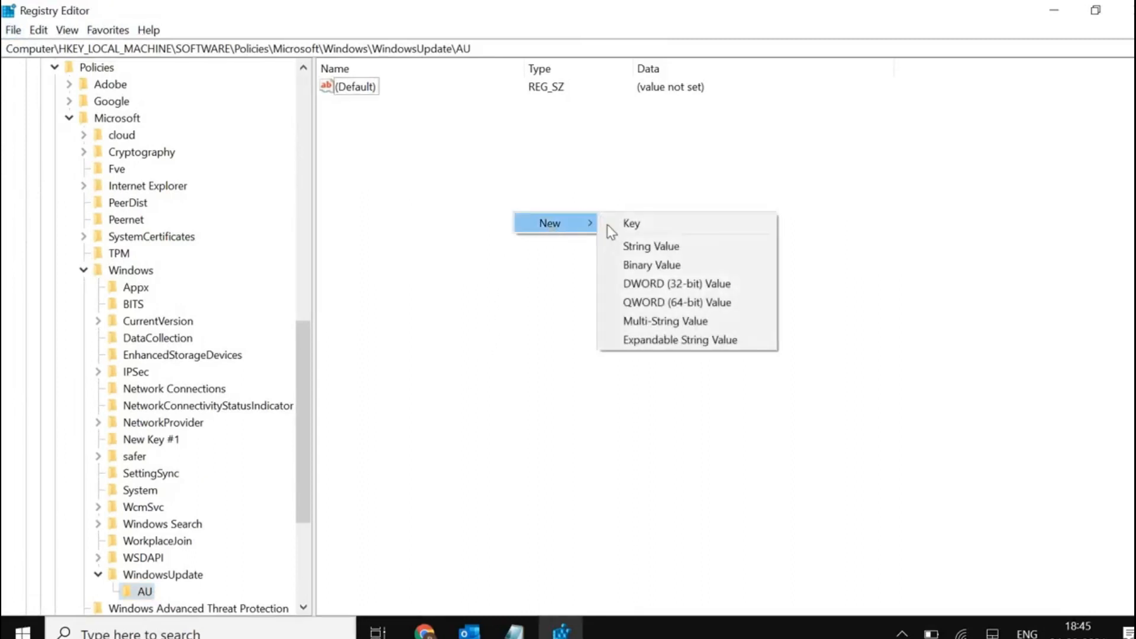
click(662, 285)
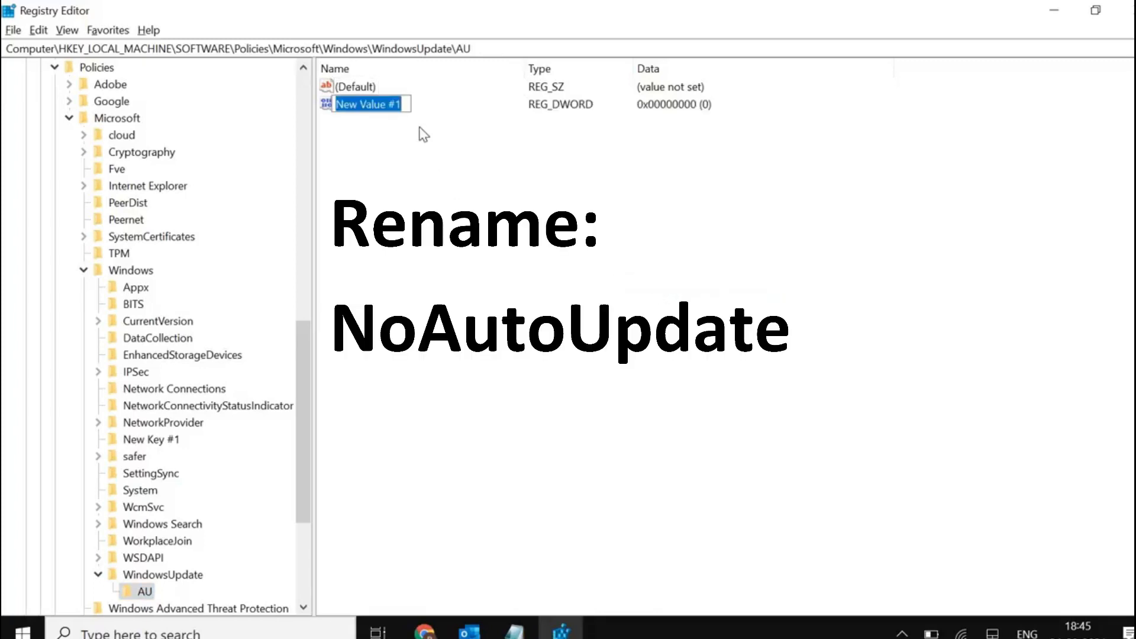
text(NoAutoU)
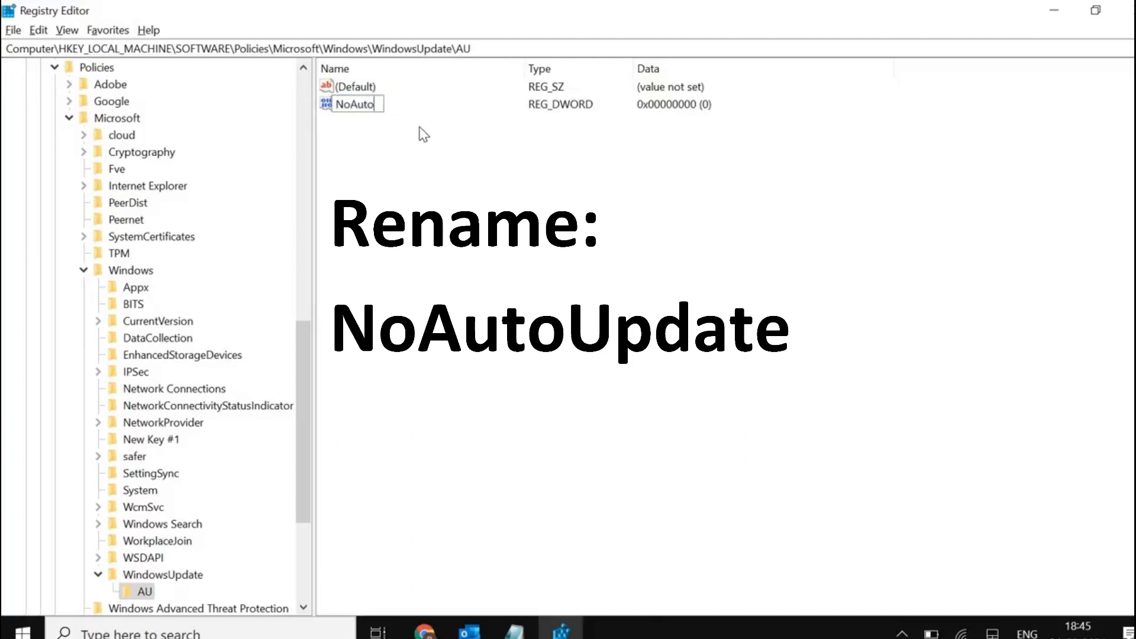
text(pdate)
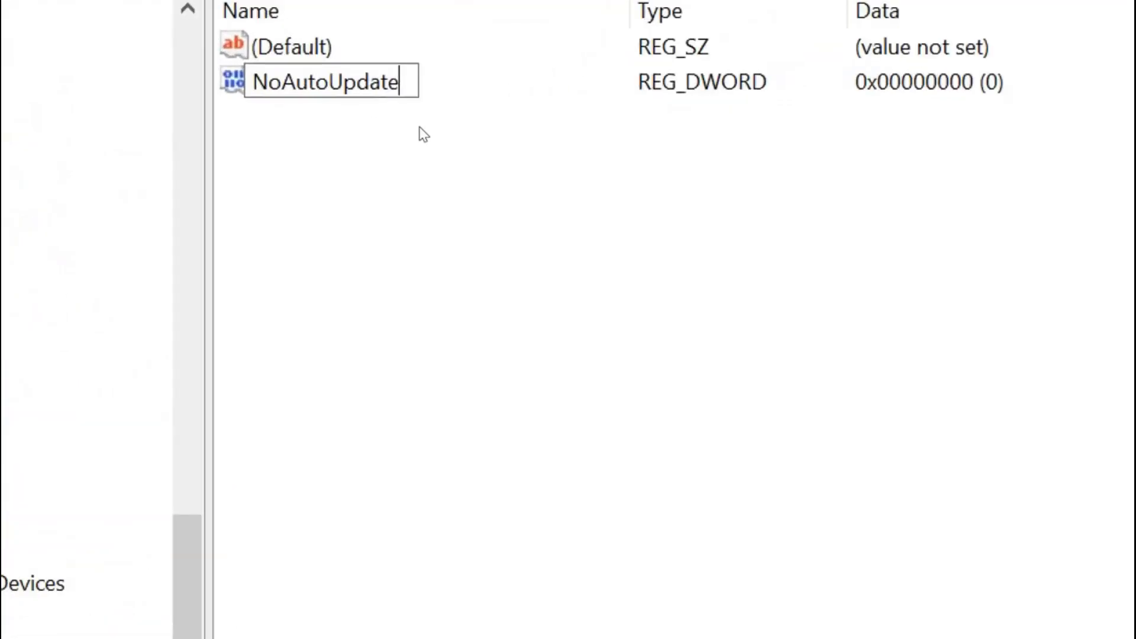
key(Return)
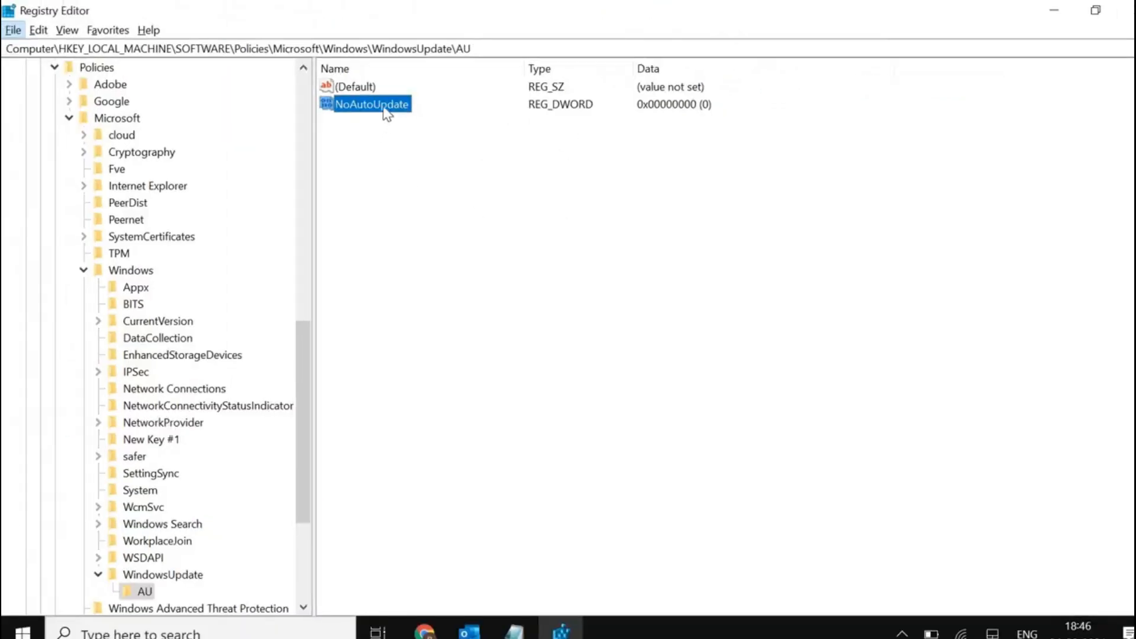
Set the NoAutoUpdate value data to 1 and close the Registry Editor.
double_click(386, 107)
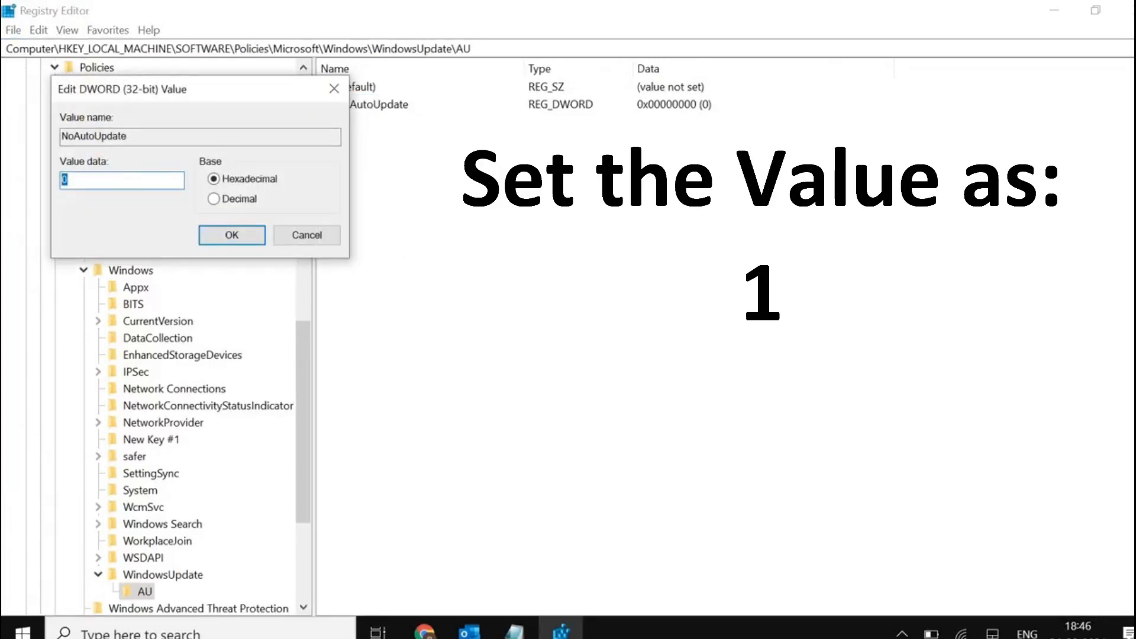
text(1)
click(224, 239)
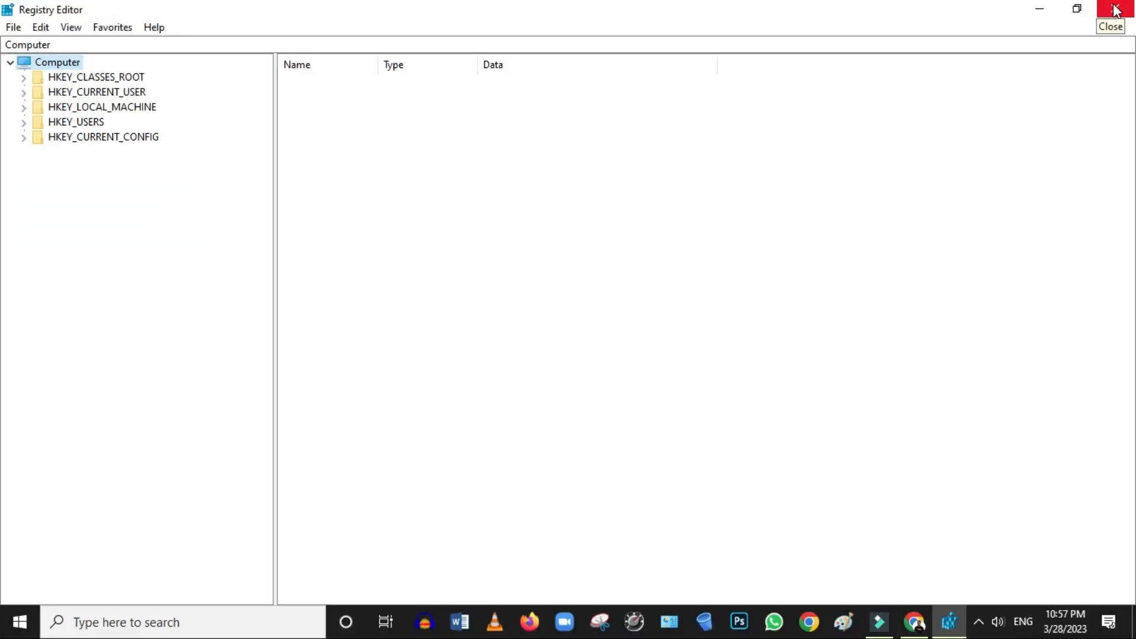
click(1115, 9)
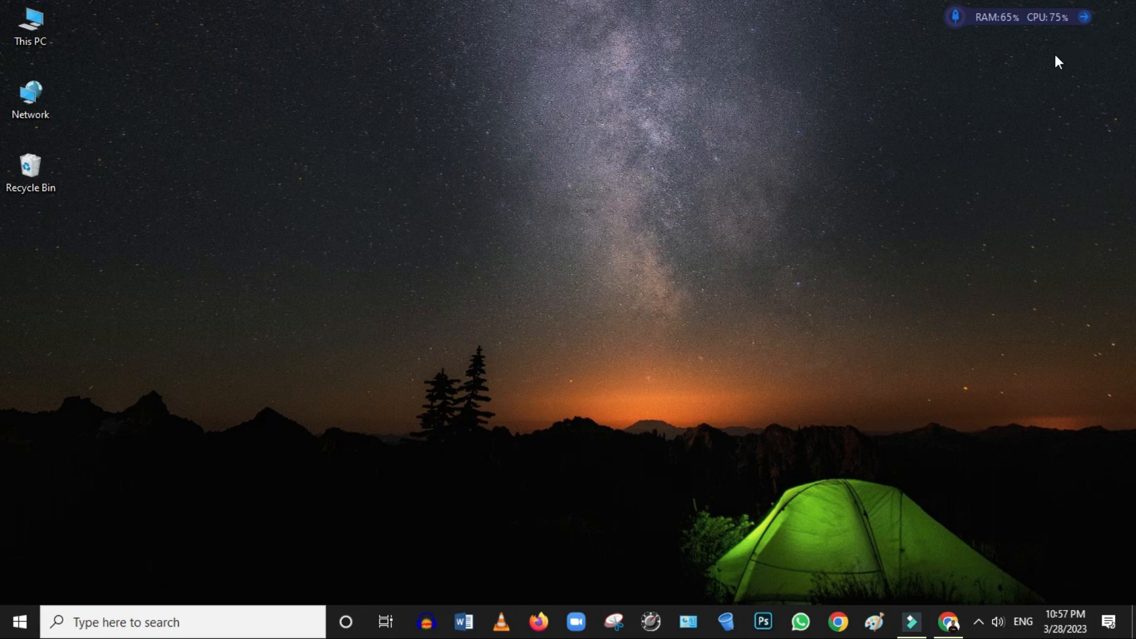